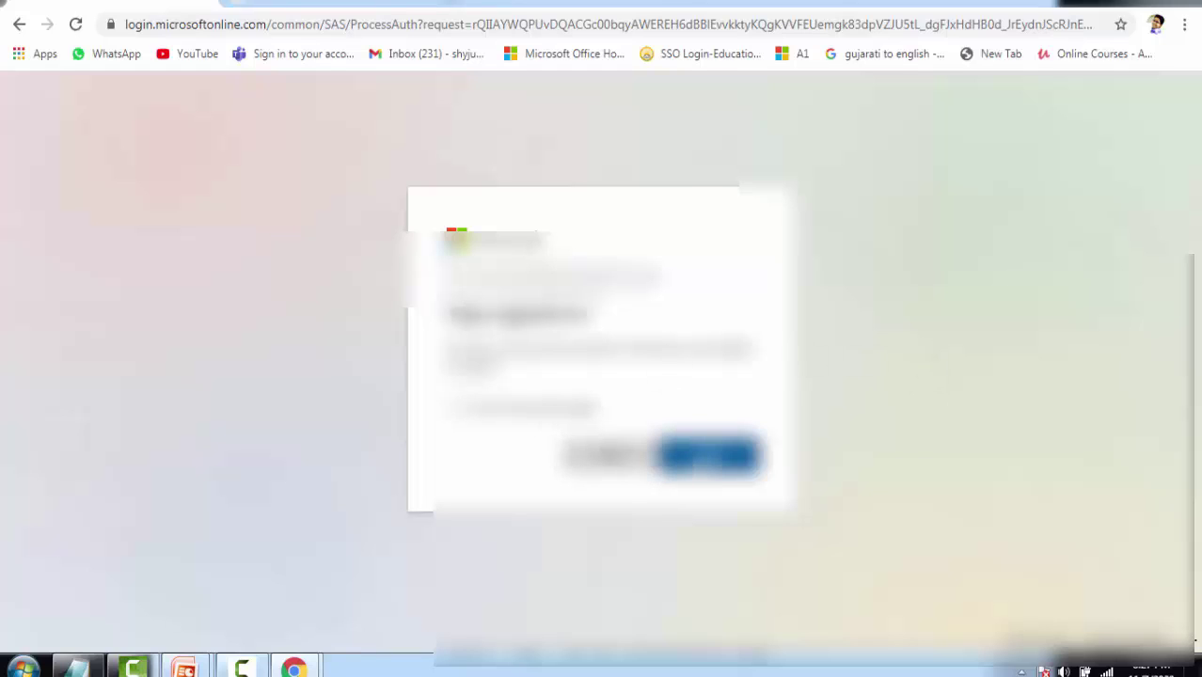
Decline staying signed in, dismiss the Teams welcome message, and bring the title slide forward.
click(612, 457)
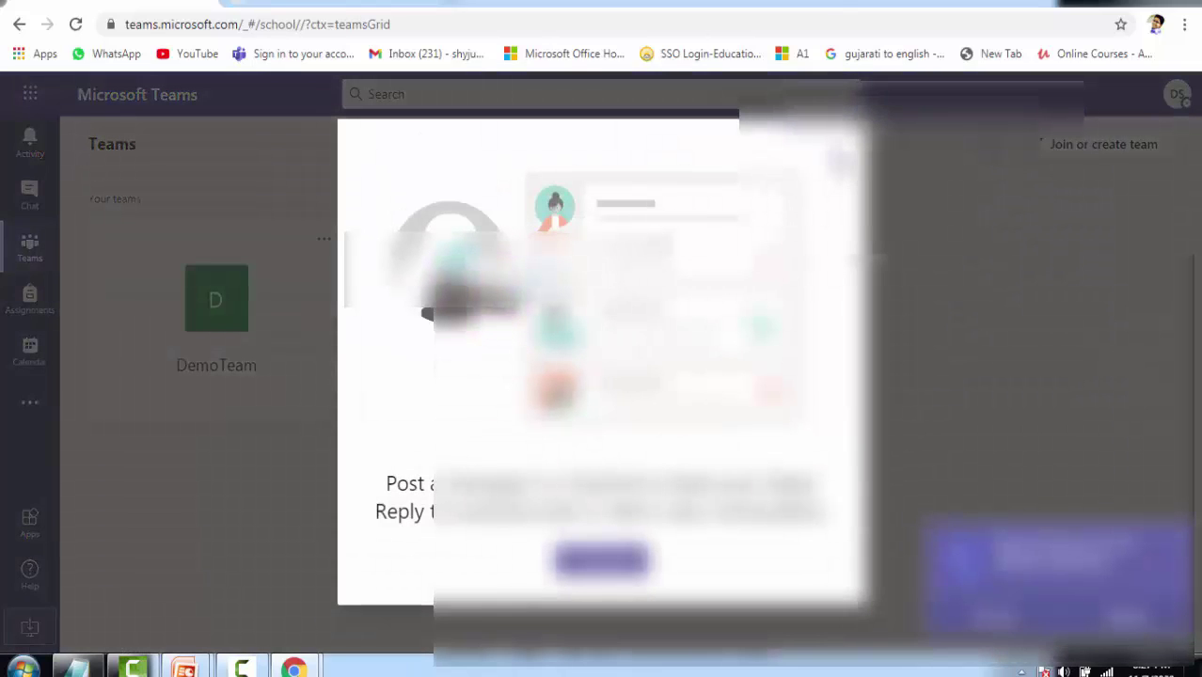
click(842, 155)
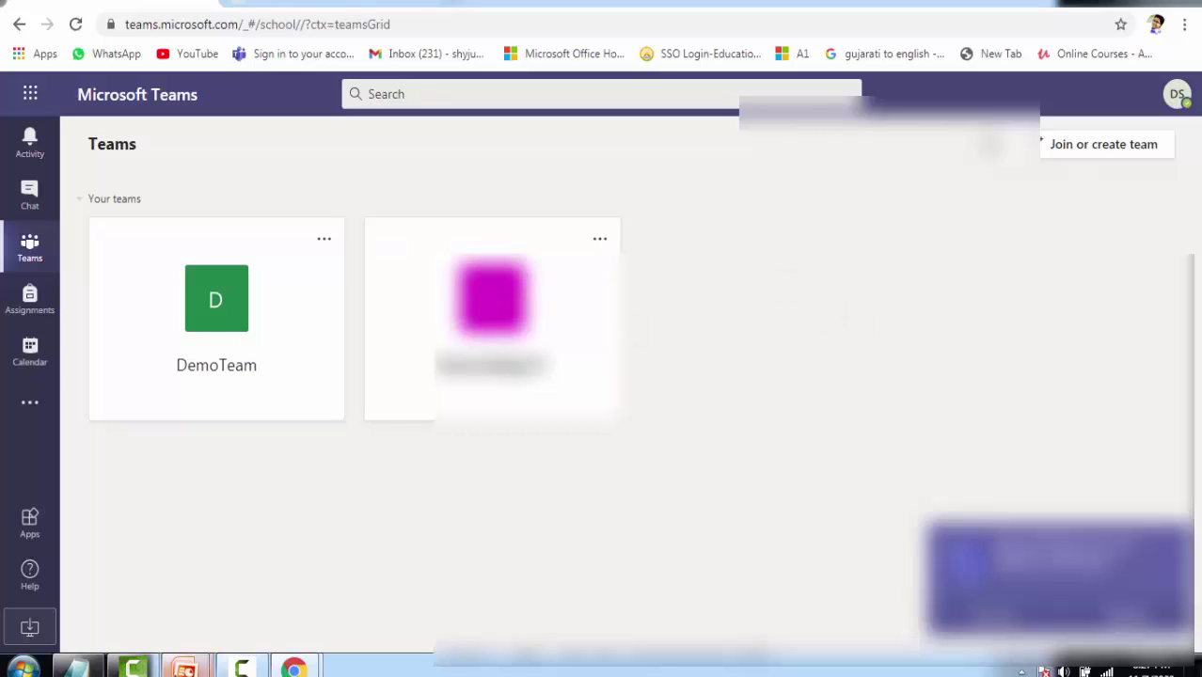
mouse_move(184, 666)
click(282, 518)
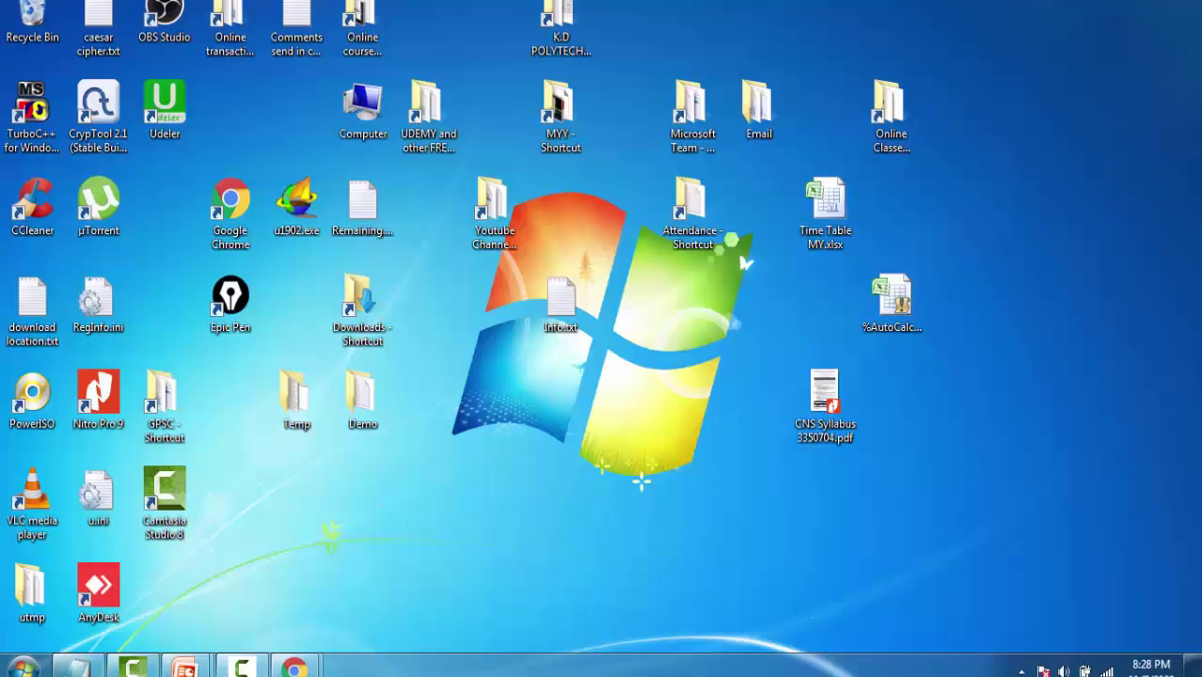
Launch the web browser from the Start menu and return to the Teams window.
click(20, 666)
click(146, 199)
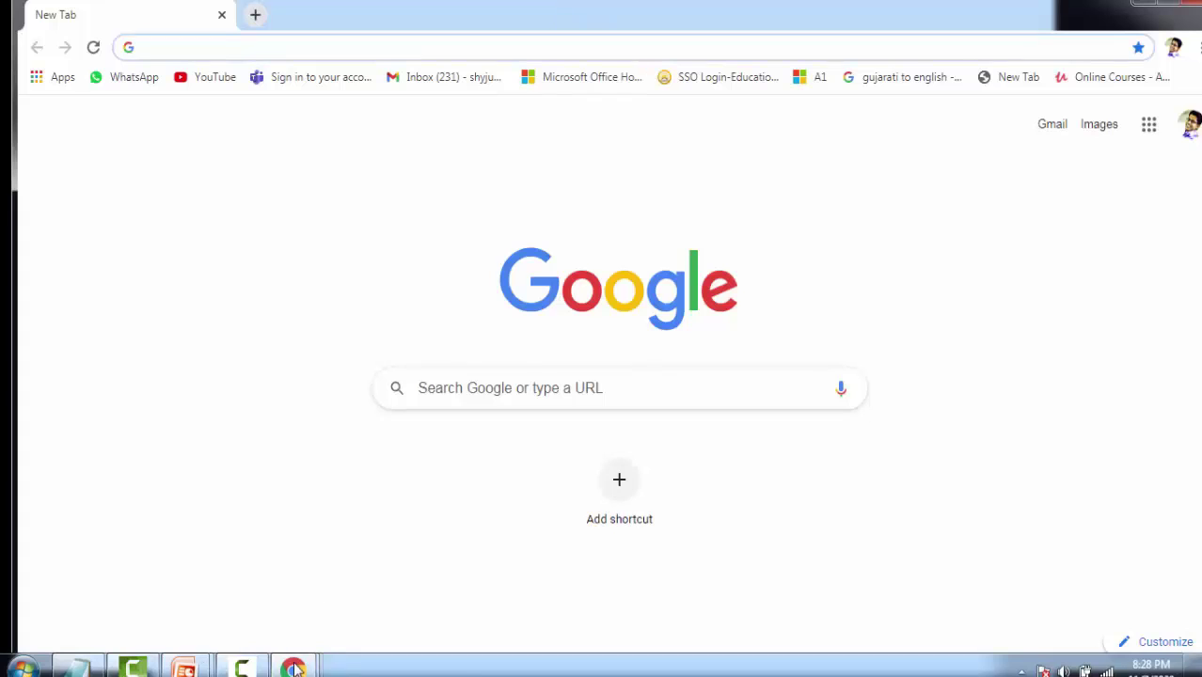
mouse_move(293, 664)
click(155, 534)
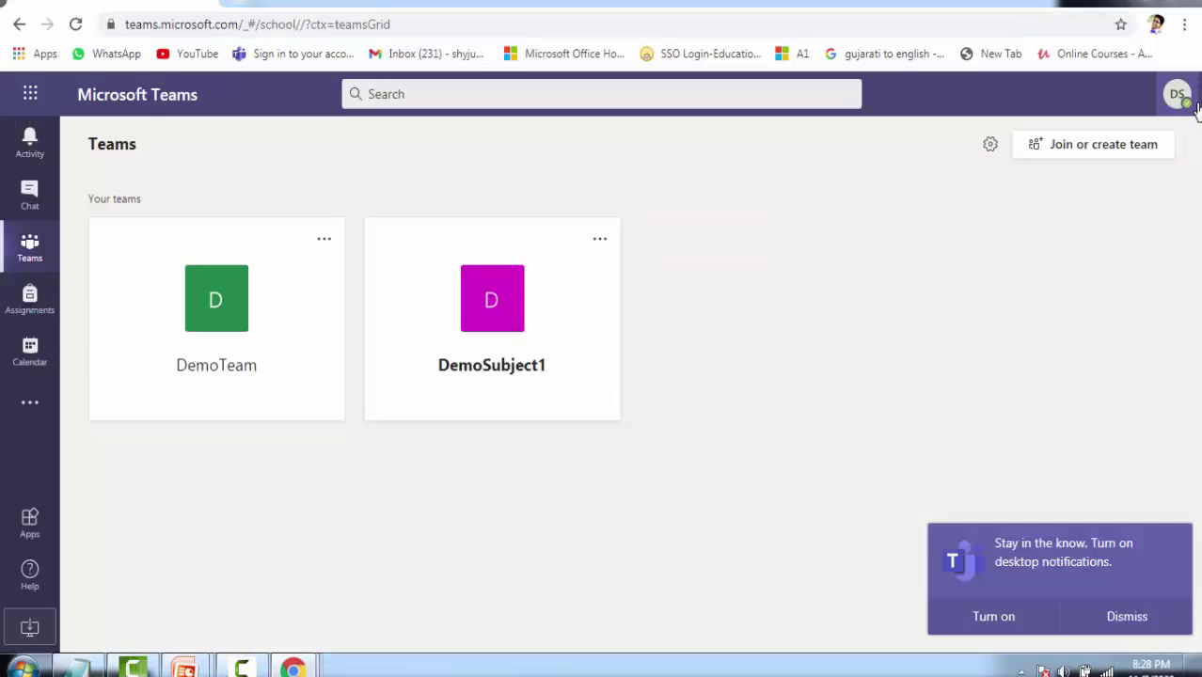
Sign out of the school account from the profile menu and begin a fresh web address.
click(1180, 101)
click(984, 484)
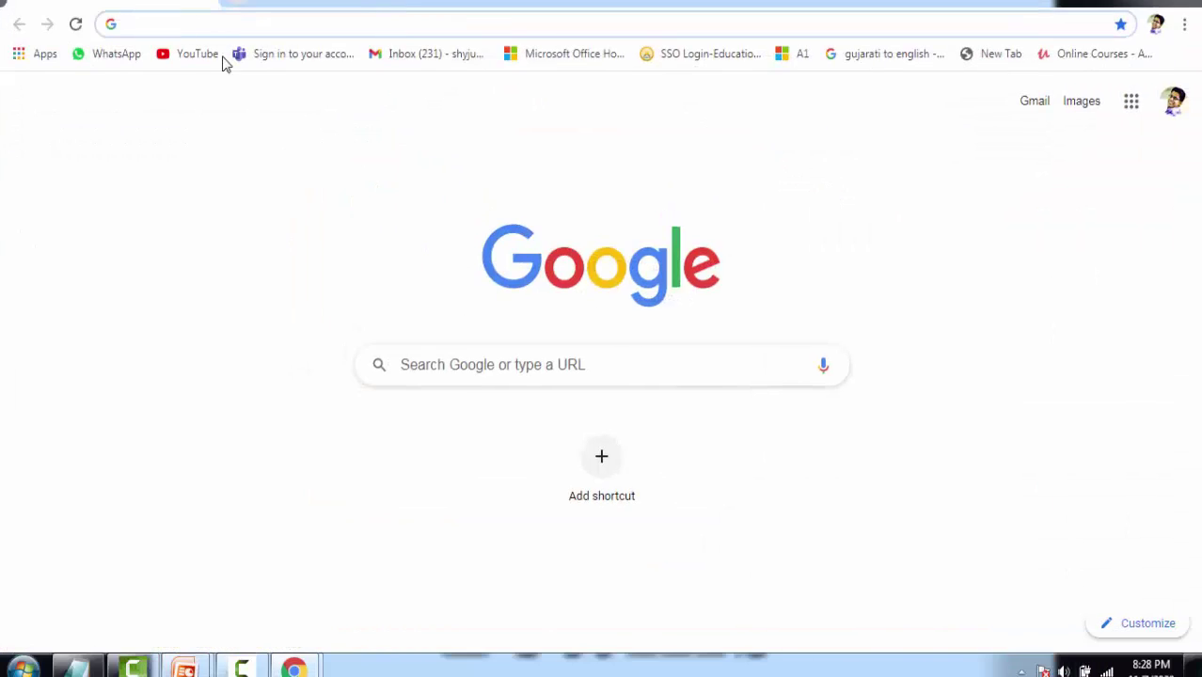
click(362, 22)
Go to office.com and sign in with a different school account pasted from Notepad.
text(off)
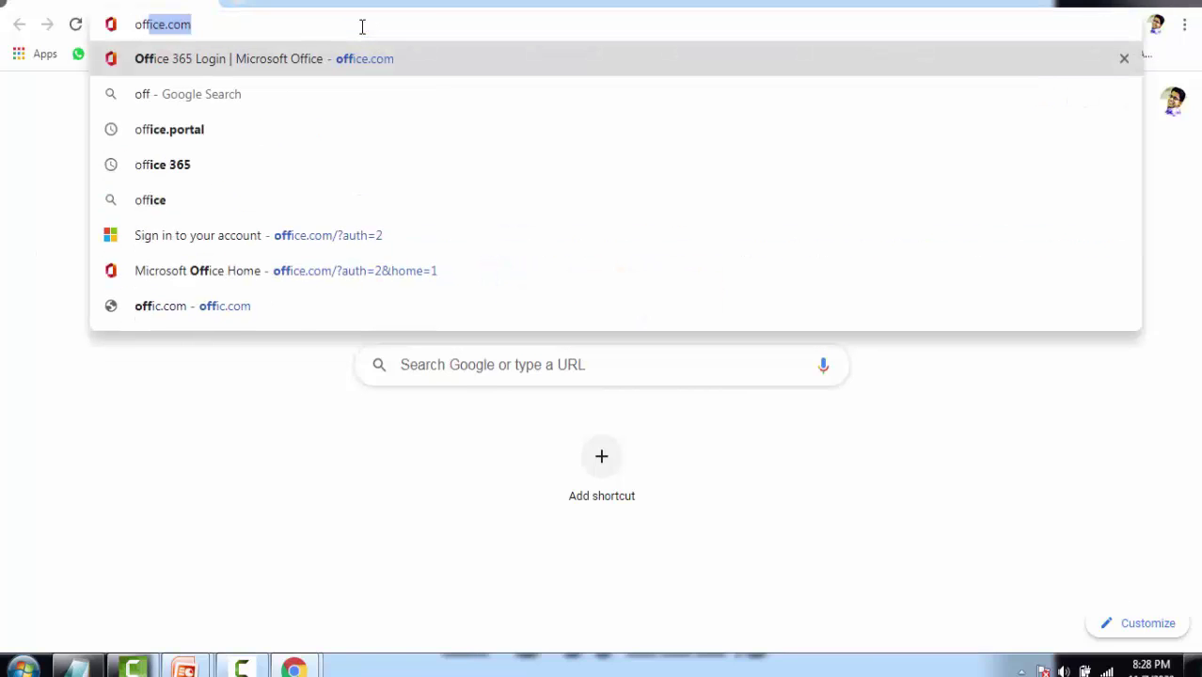
key(Return)
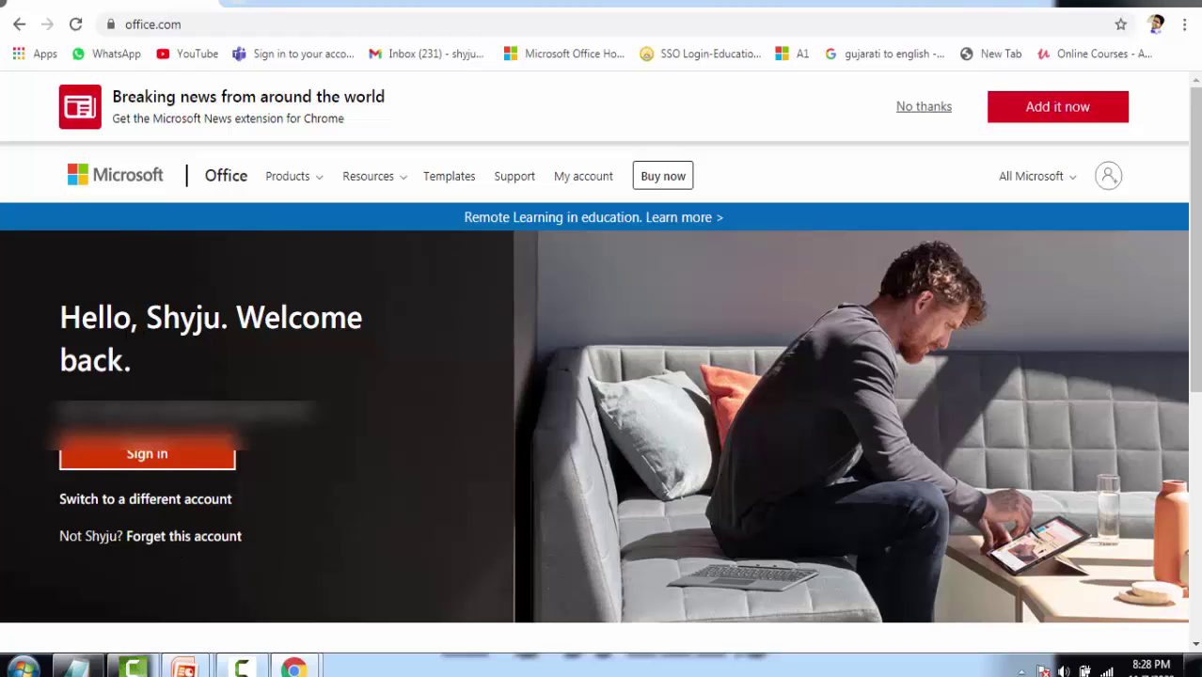
click(151, 502)
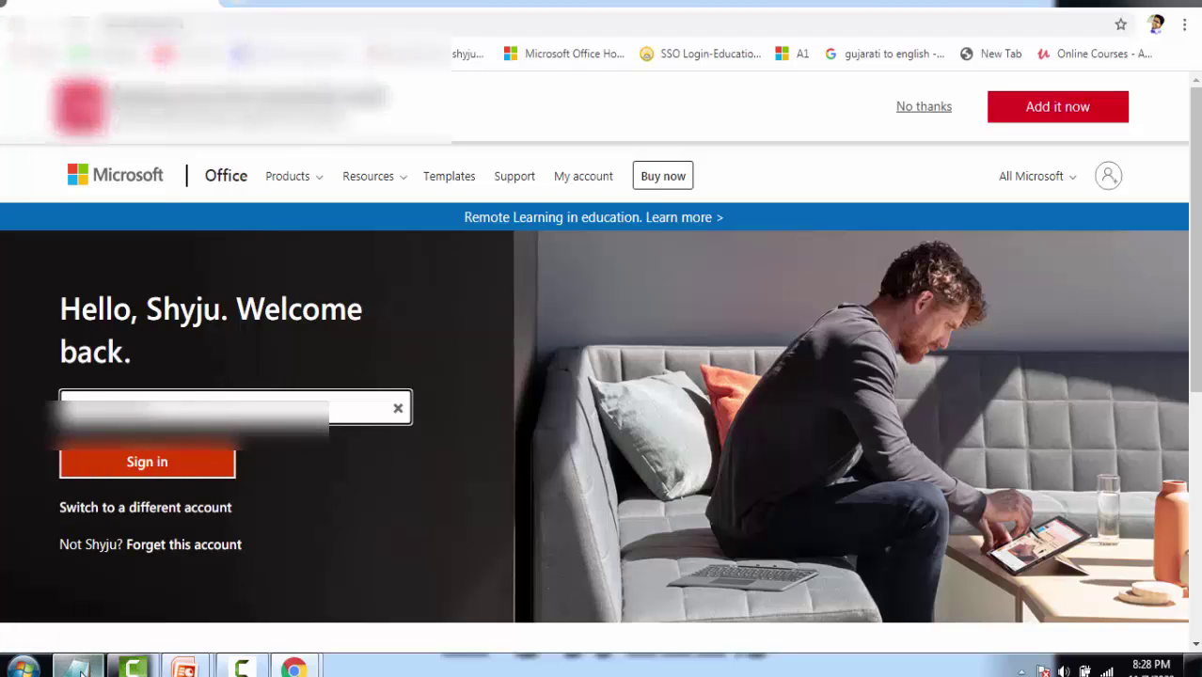
drag(111, 408, 13, 420)
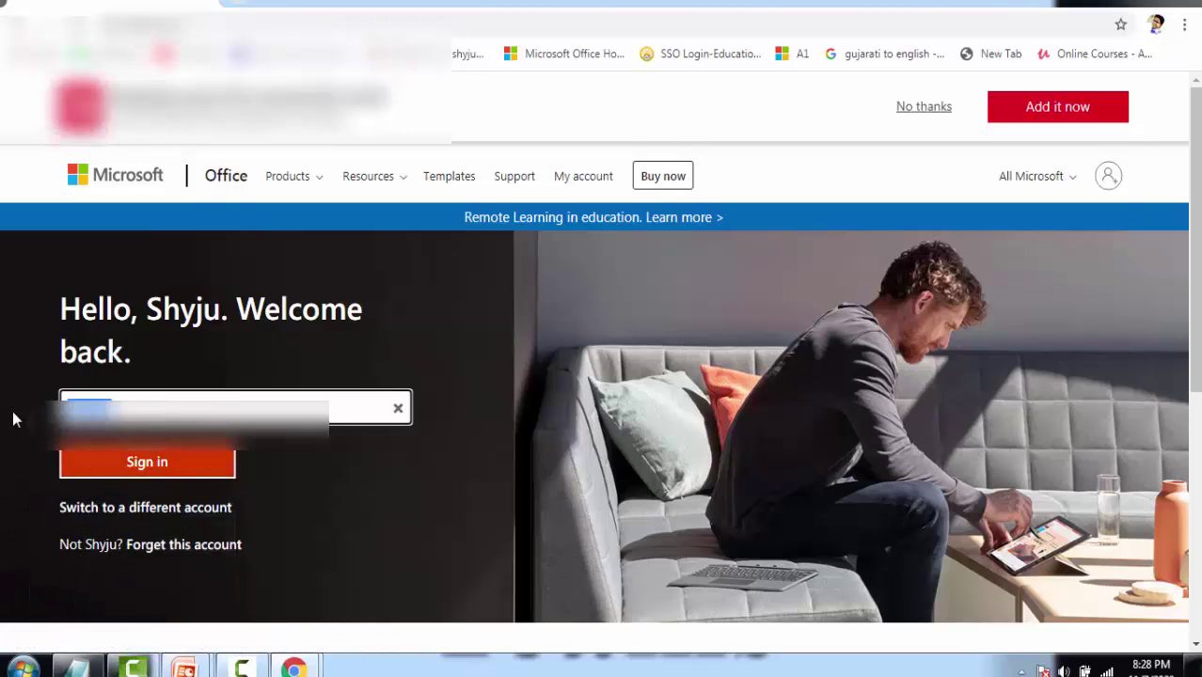
click(79, 668)
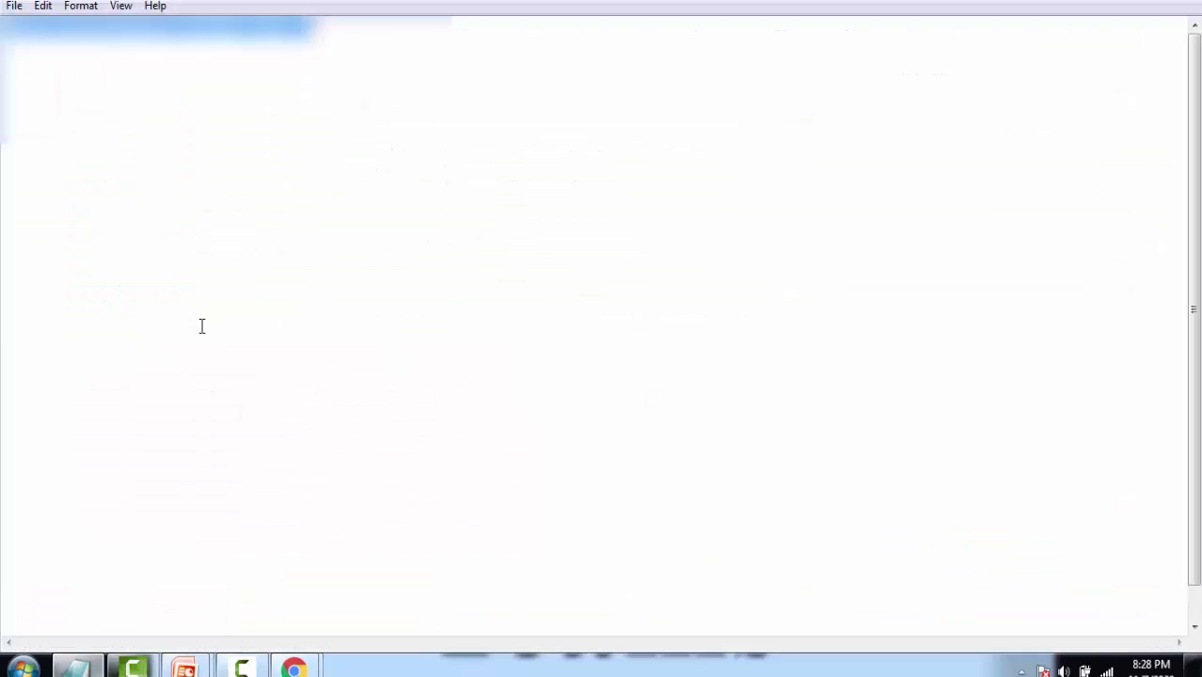
key(alt+Tab)
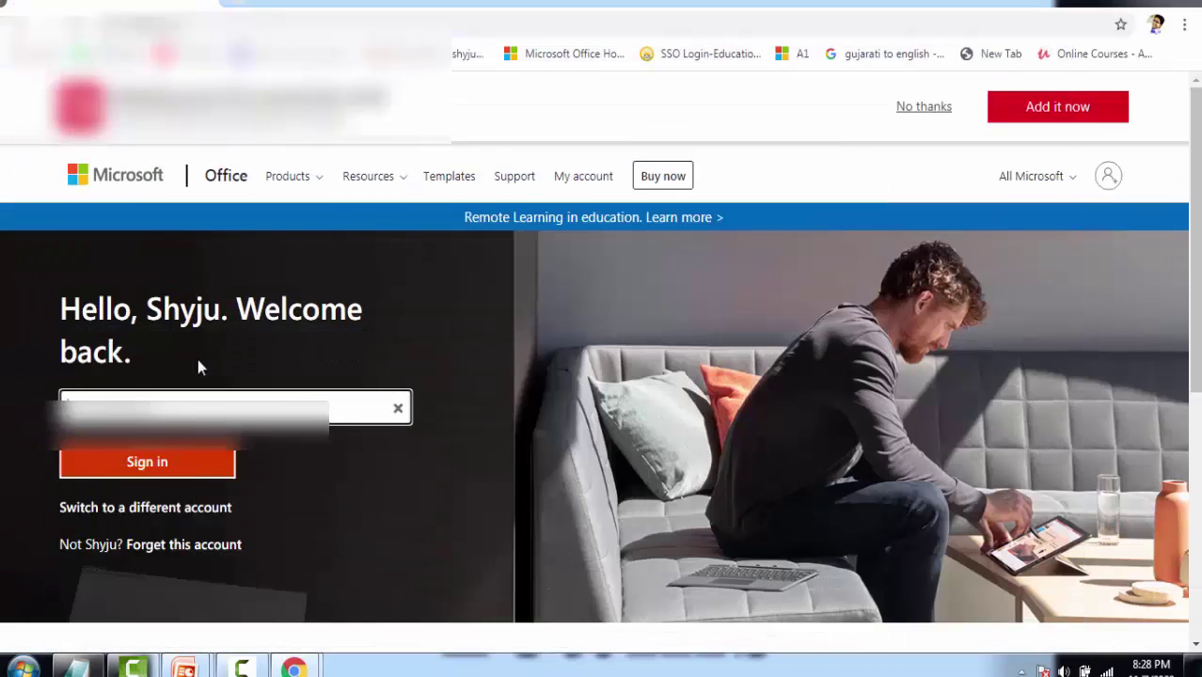
click(195, 465)
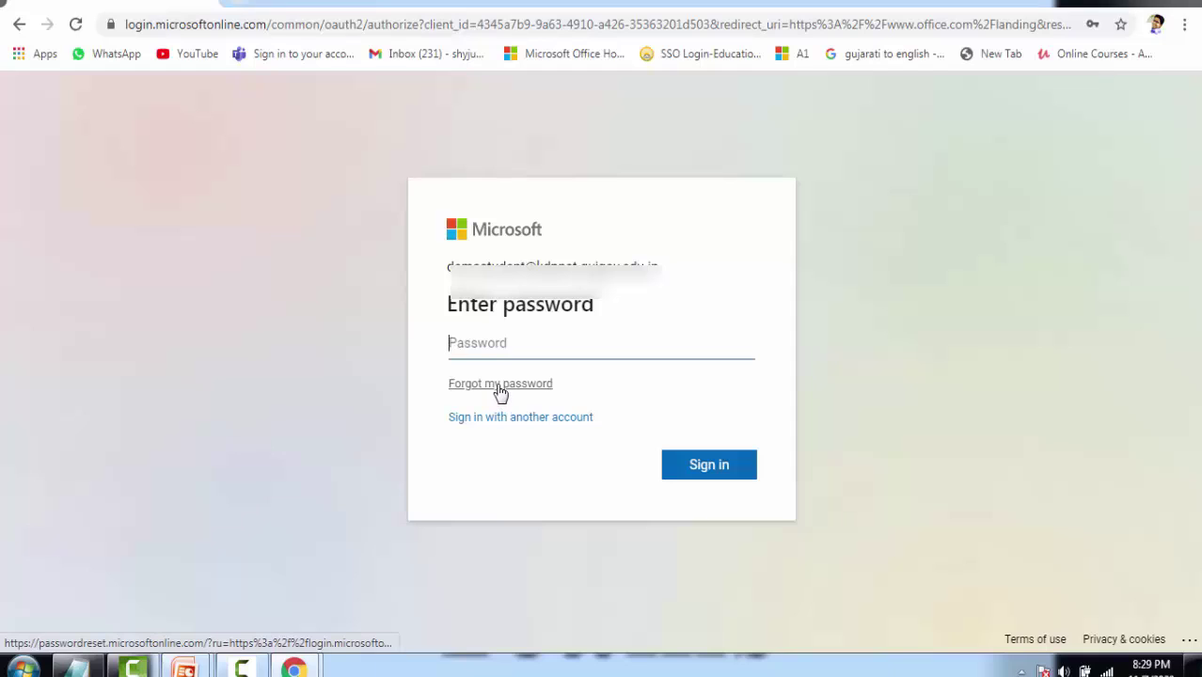
Choose 'Forgot my password' and enter the picture characters shown to pass the check.
click(500, 393)
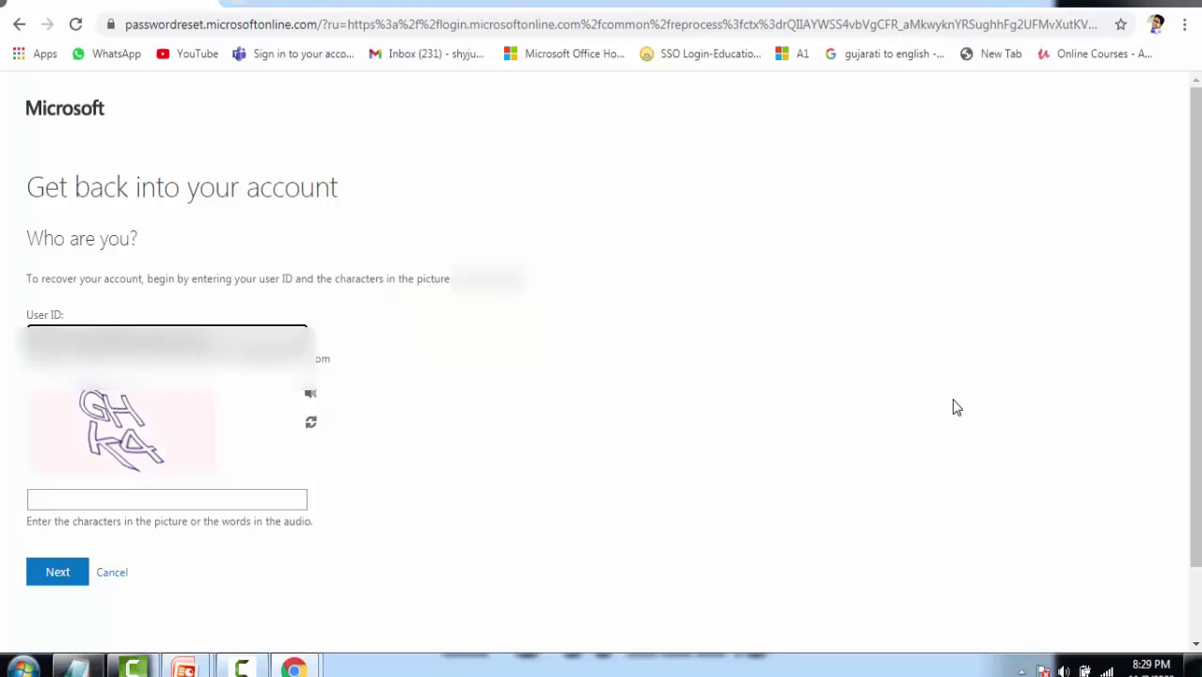
click(125, 495)
text(GHK4)
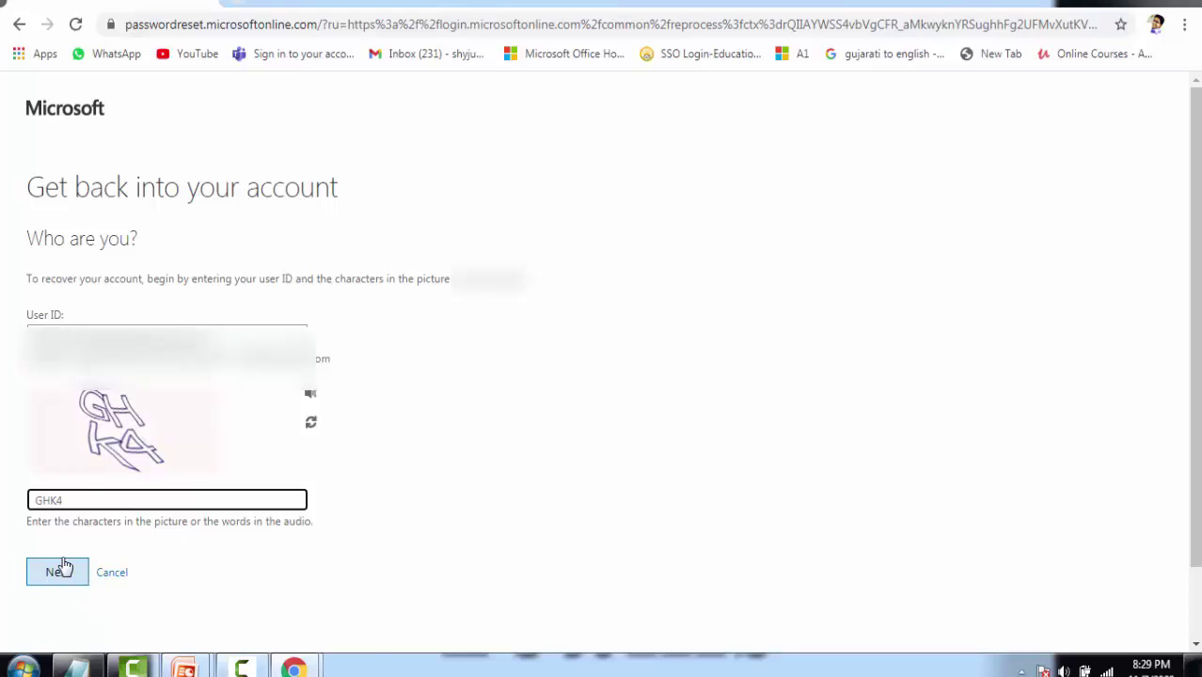
click(58, 574)
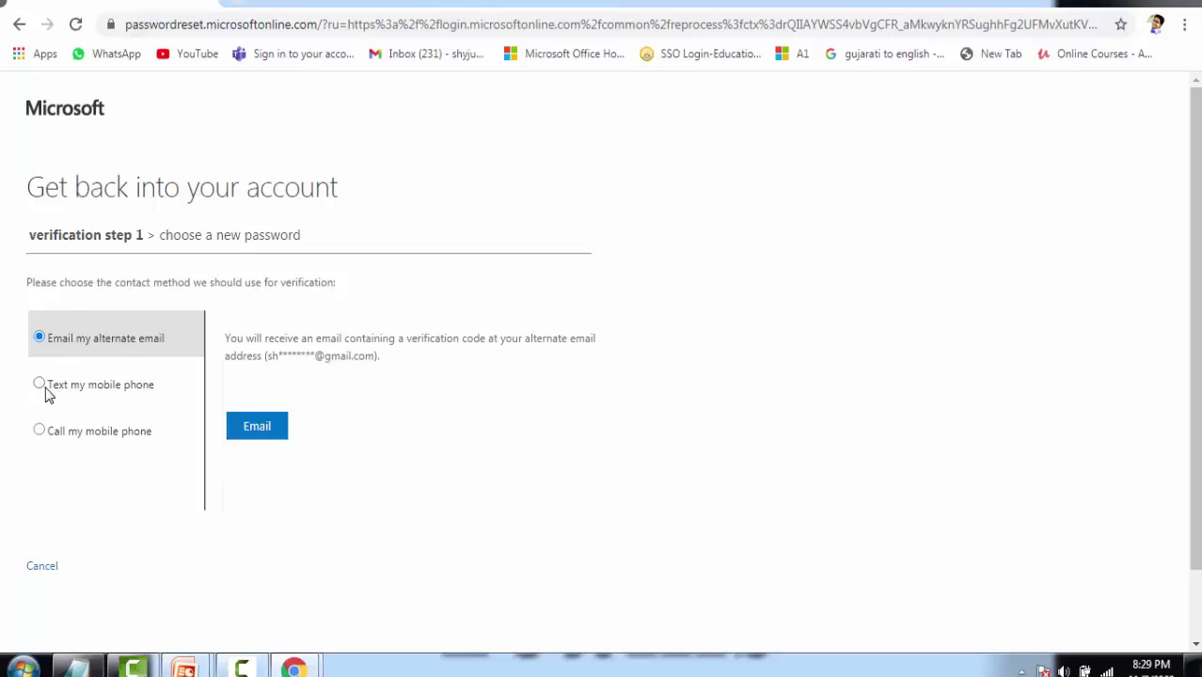
Choose verification by text, complete the mobile phone number, and send the code.
click(40, 387)
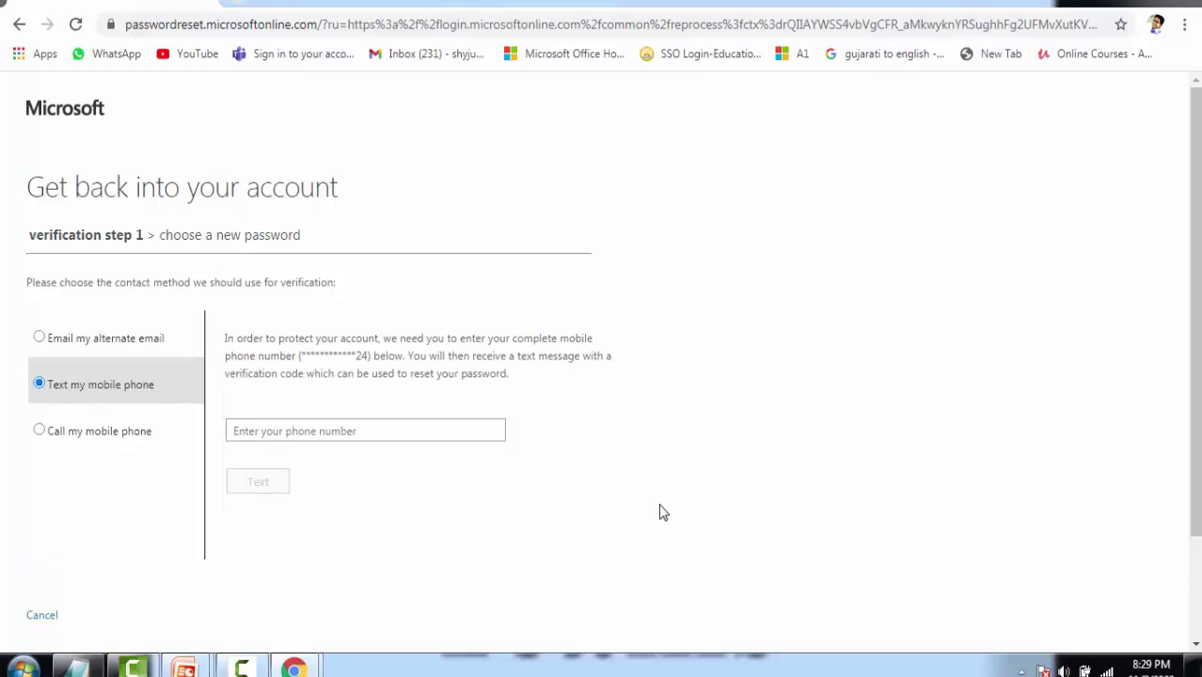
click(264, 430)
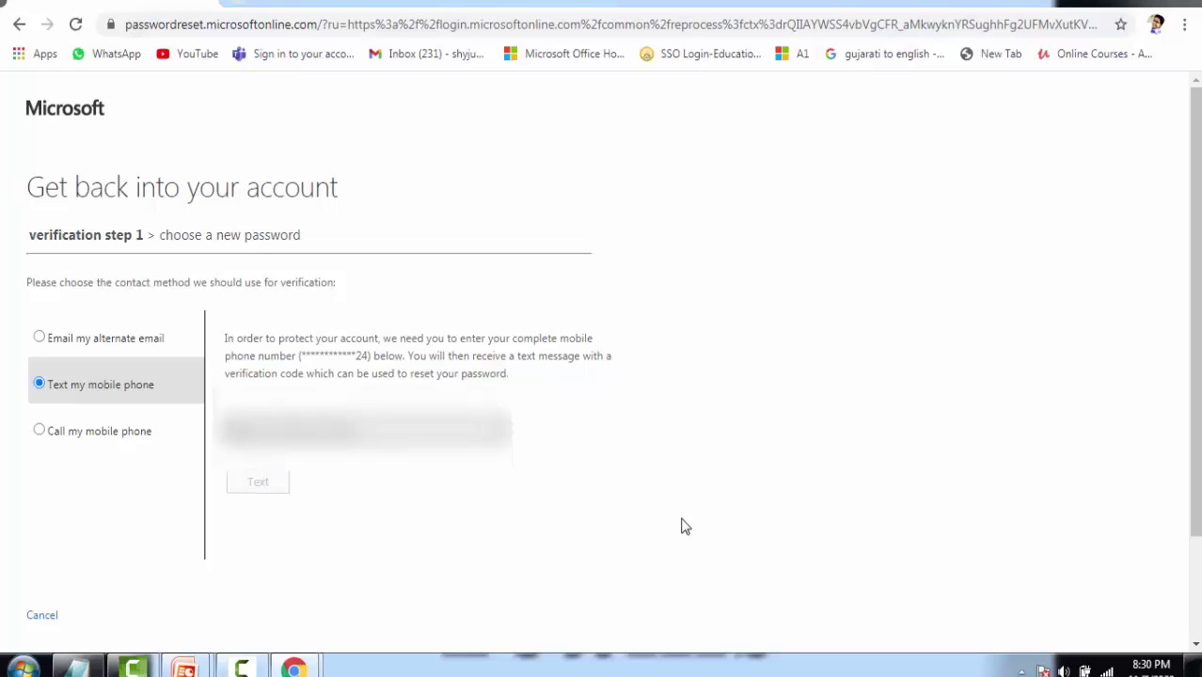
key(BackSpace)
key(BackSpace)
key(BackSpace)
key(BackSpace)
key(BackSpace)
key(BackSpace)
key(BackSpace)
key(BackSpace)
key(BackSpace)
key(BackSpace)
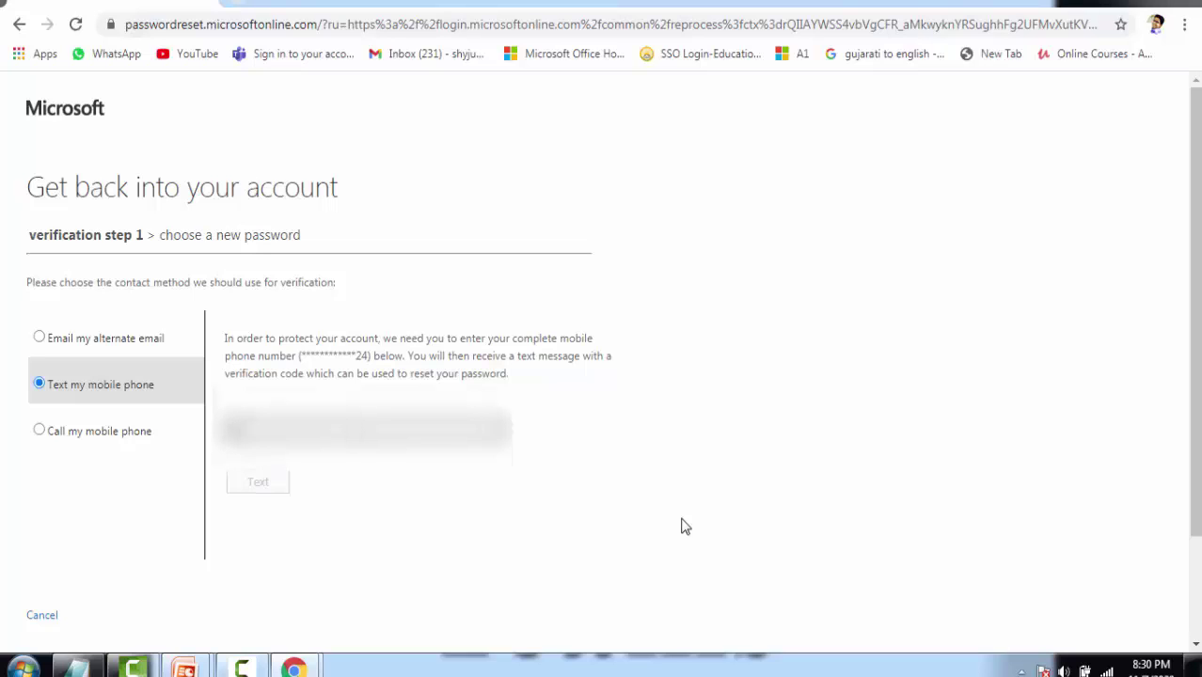
text(4)
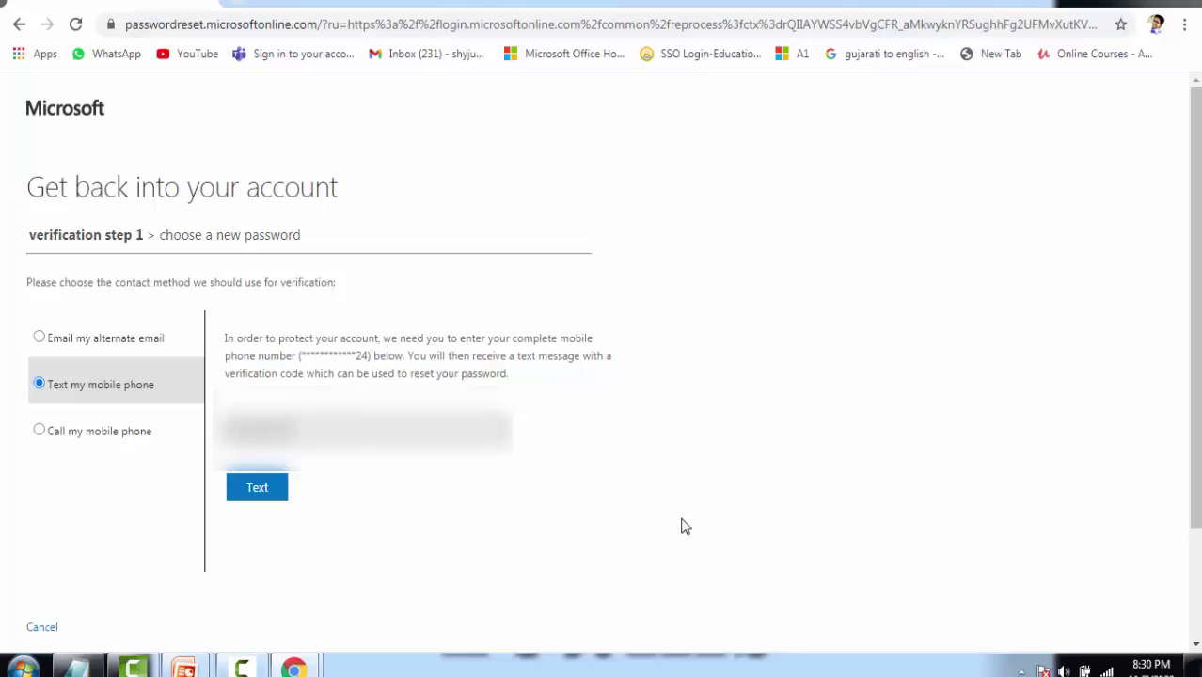
click(256, 491)
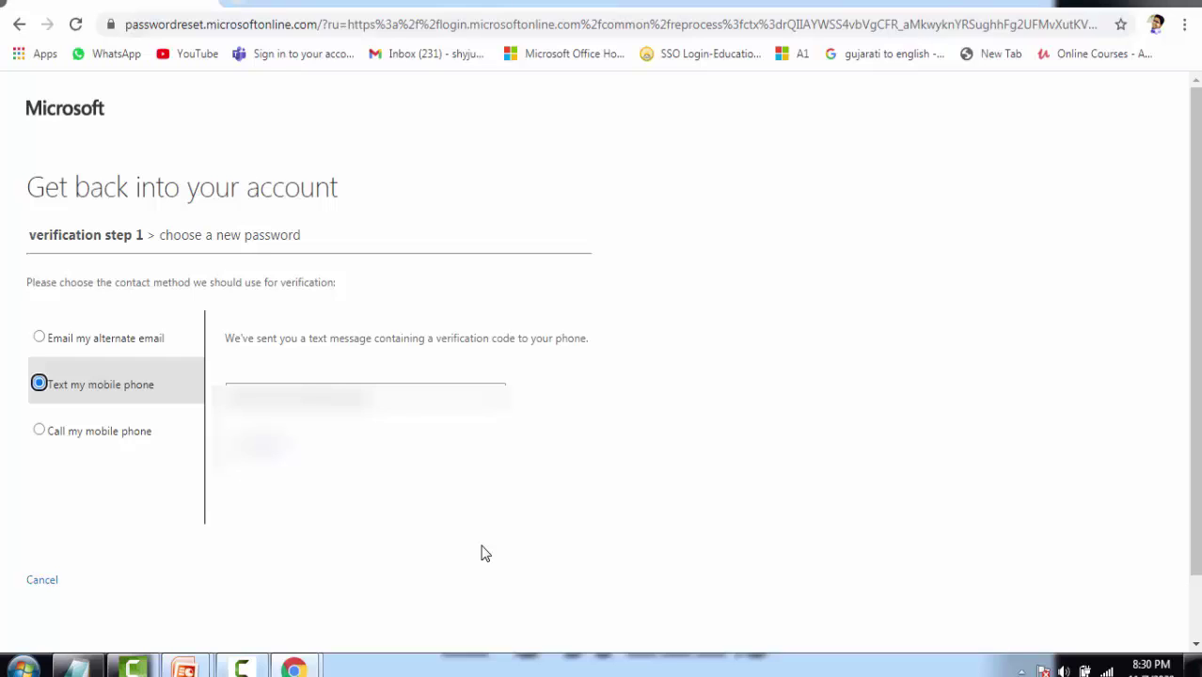
Enter the verification code received by text and submit it.
click(377, 400)
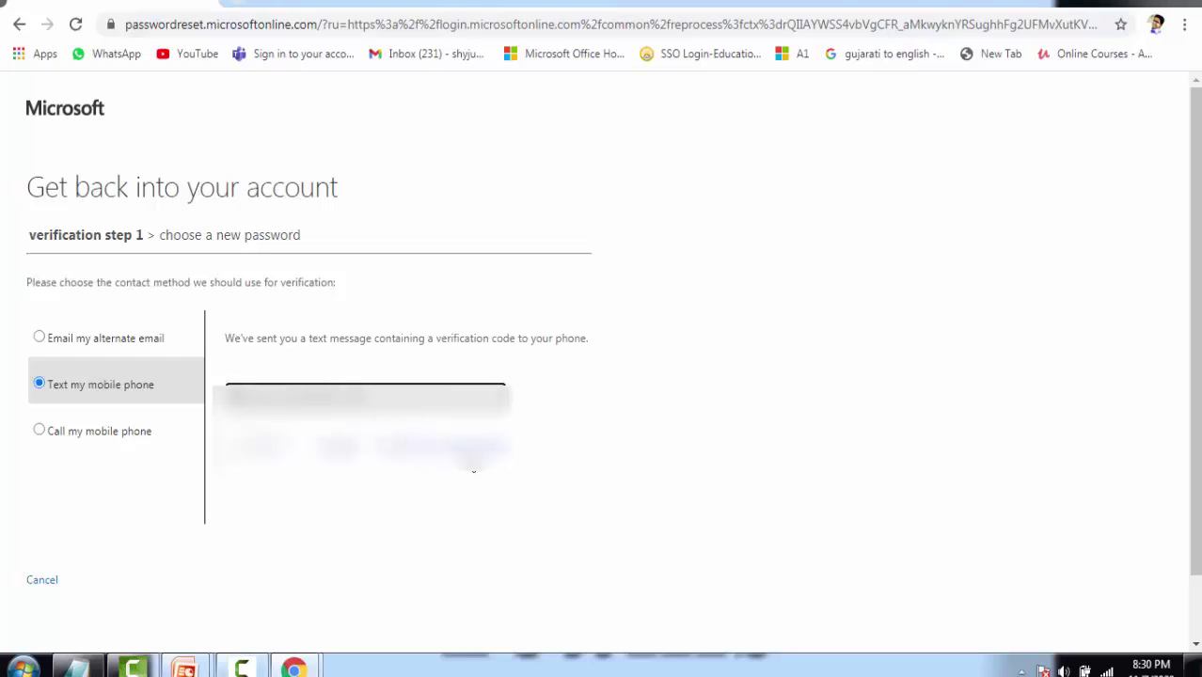
text(1)
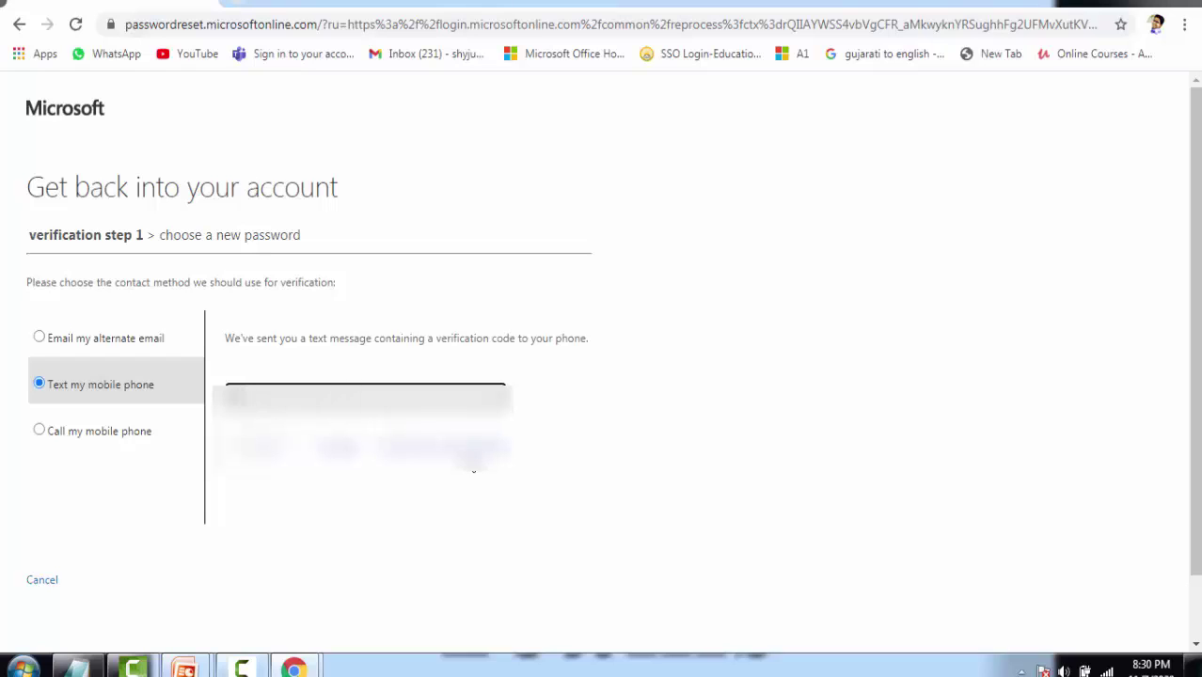
text(2)
click(276, 471)
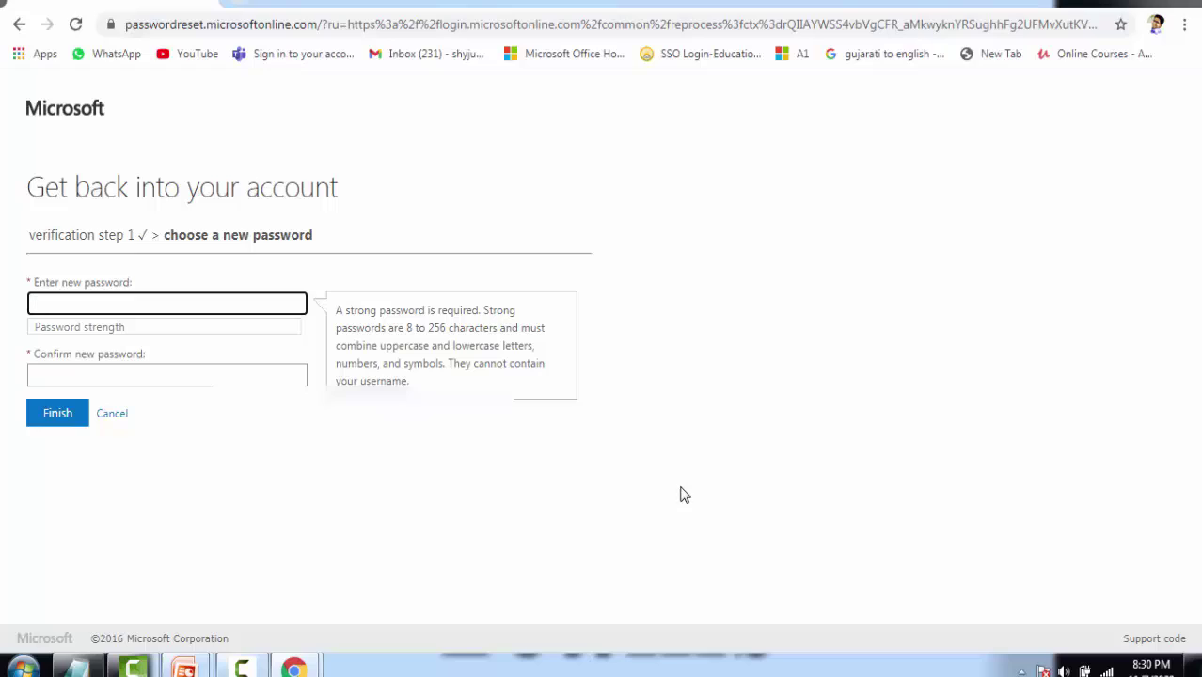
Enter and confirm a new password and submit it; it is rejected as easily guessable.
text(••)
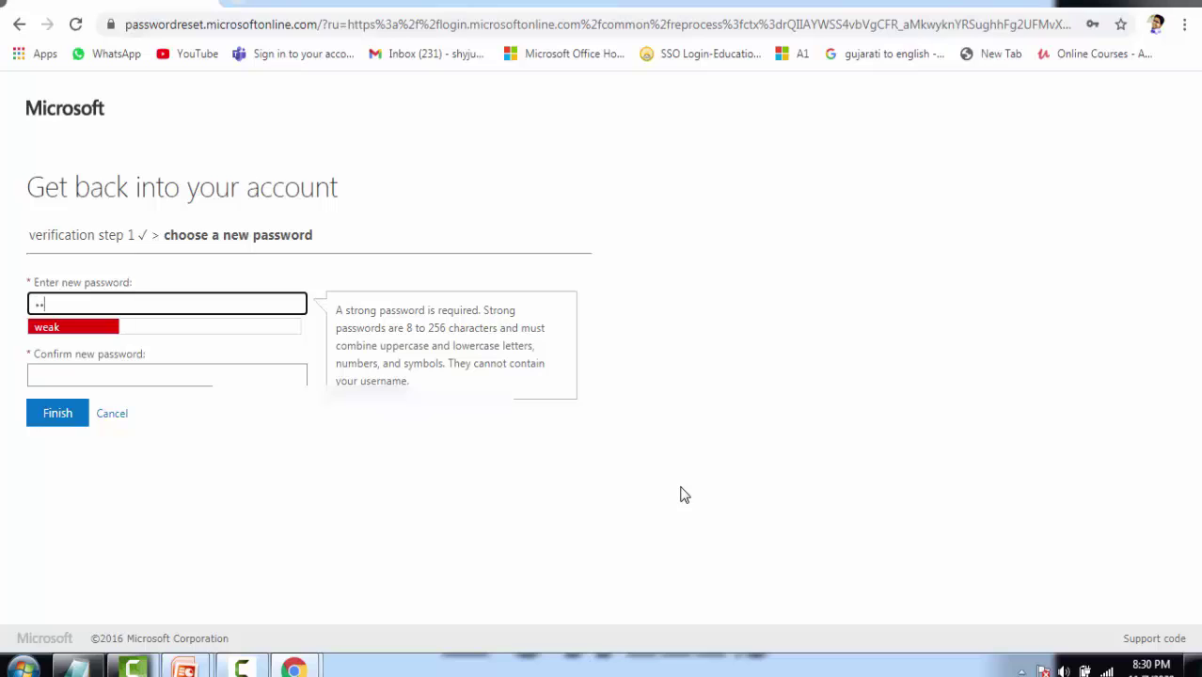
text(••••••)
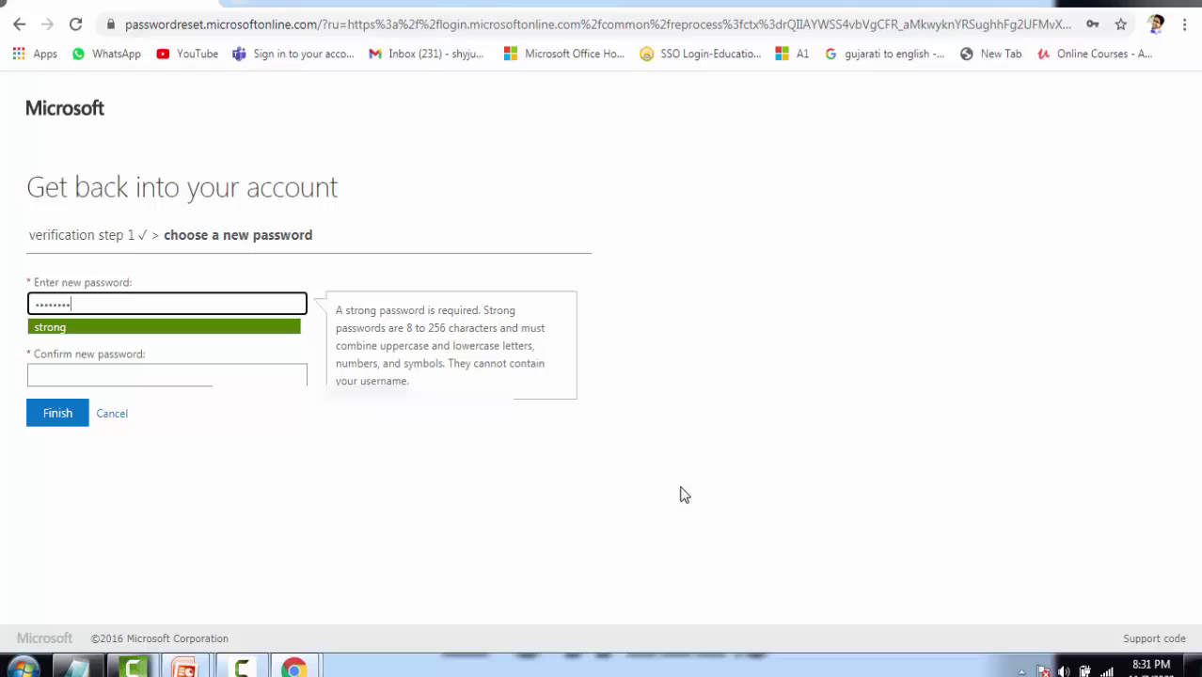
key(Tab)
text(••••••••)
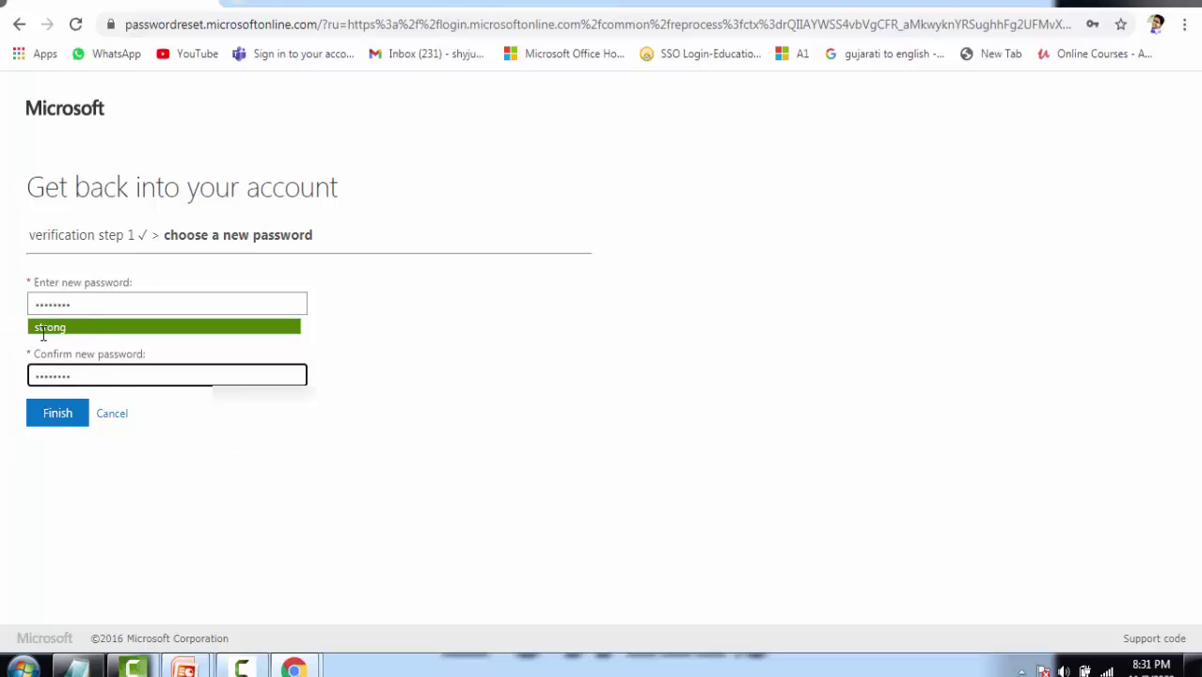
drag(33, 330, 86, 331)
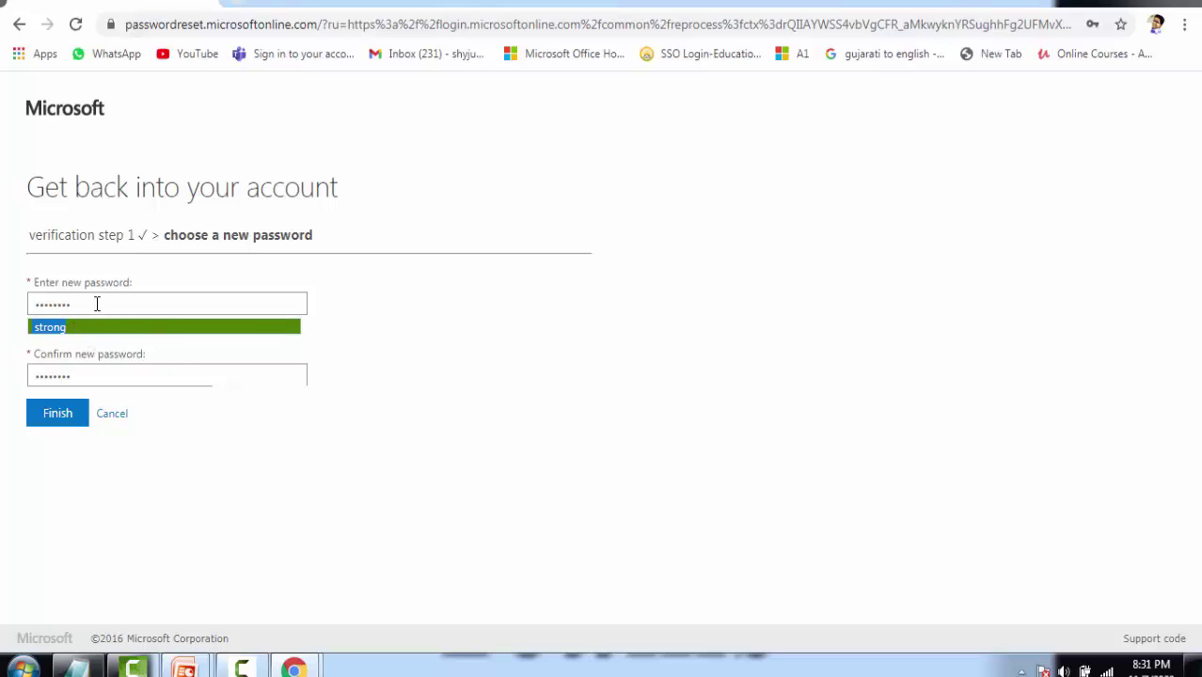
click(58, 414)
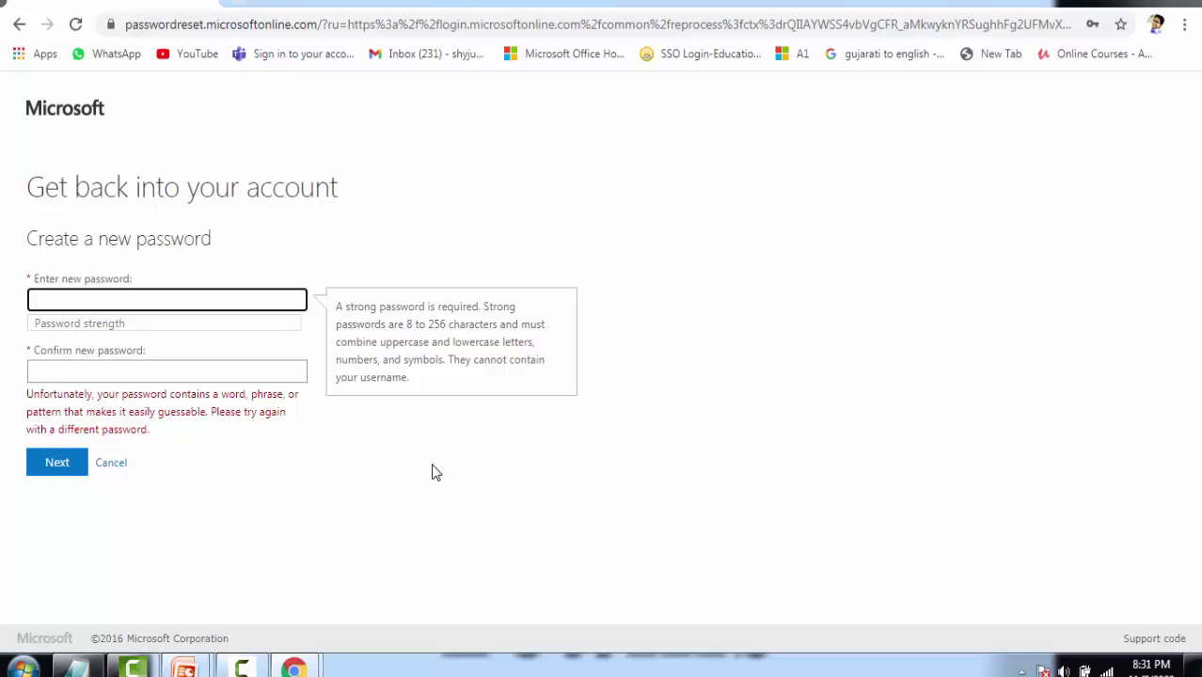
Enter a different new password in both fields, submit it, and dismiss Chrome's save-password offer.
text(abcdefgh)
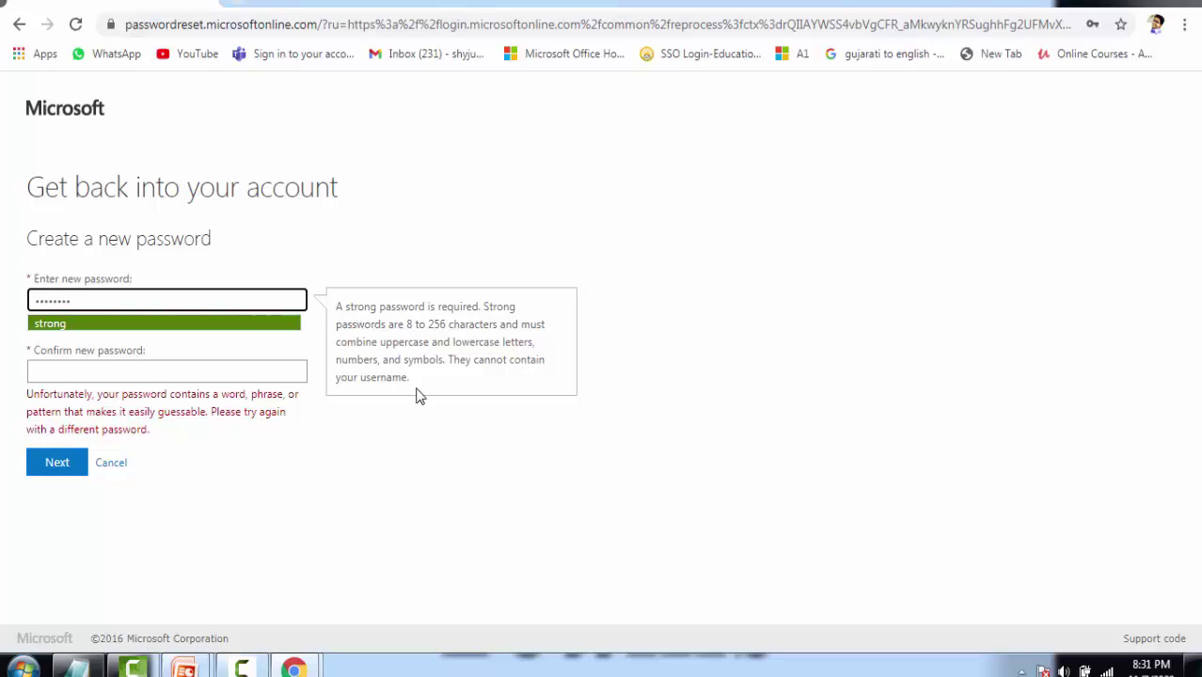
click(140, 373)
text(ab)
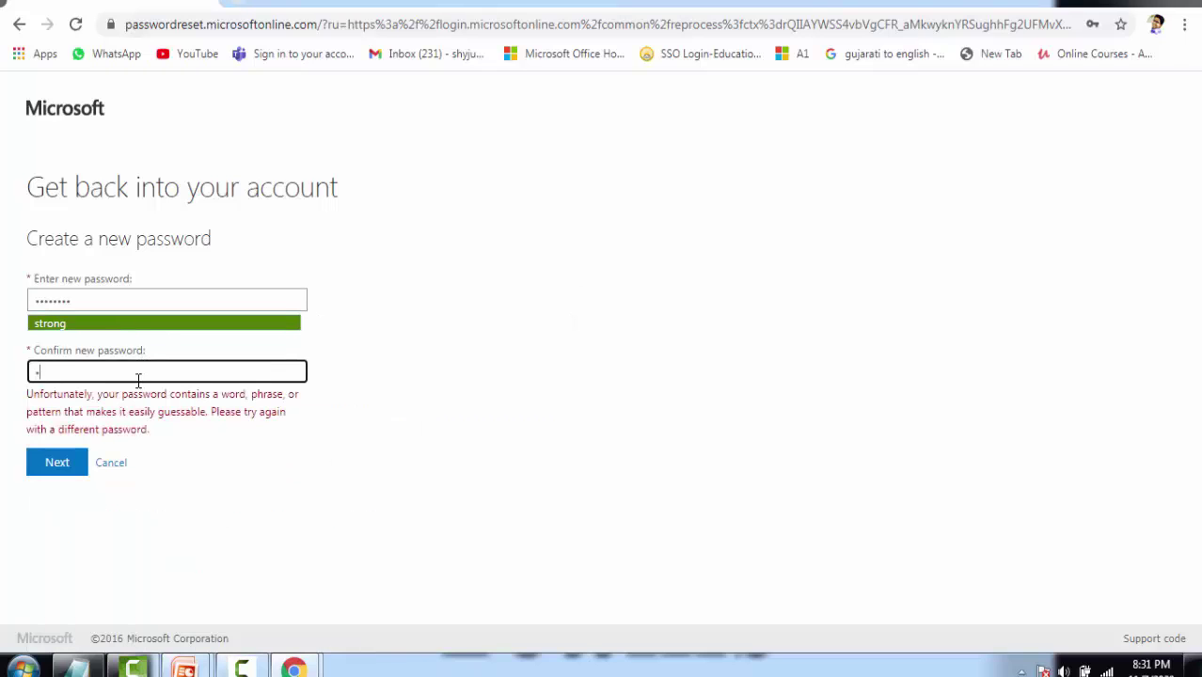
text(c)
key(BackSpace)
key(BackSpace)
key(BackSpace)
text(abcdefgh)
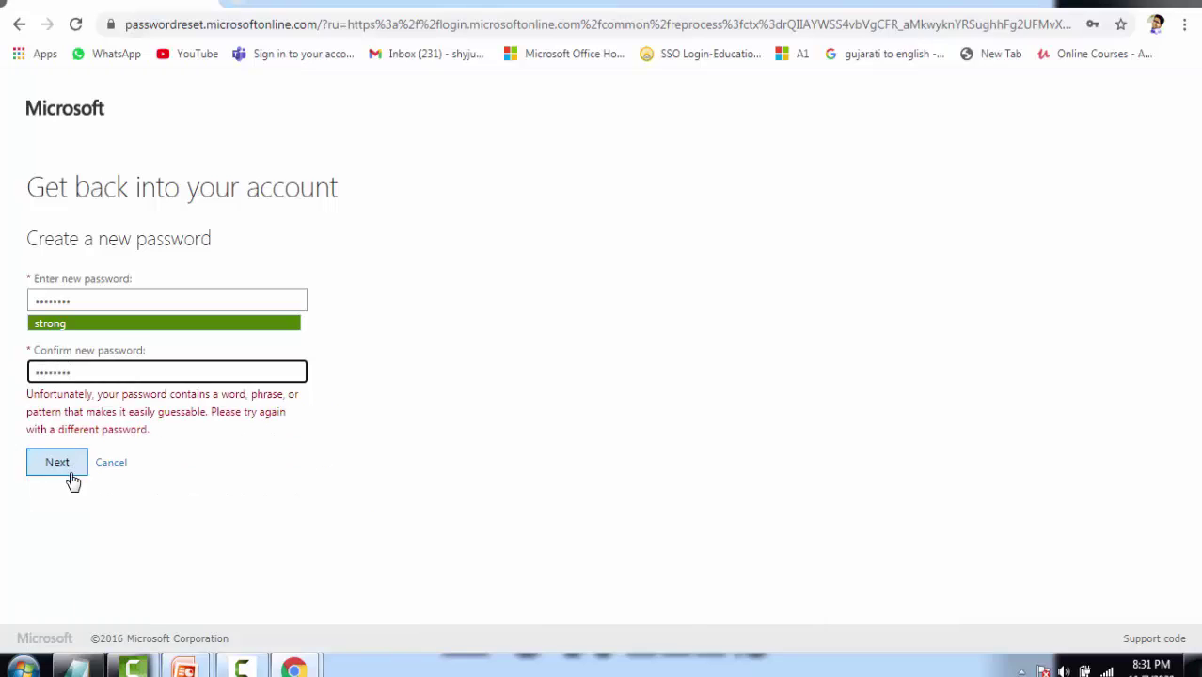
click(73, 465)
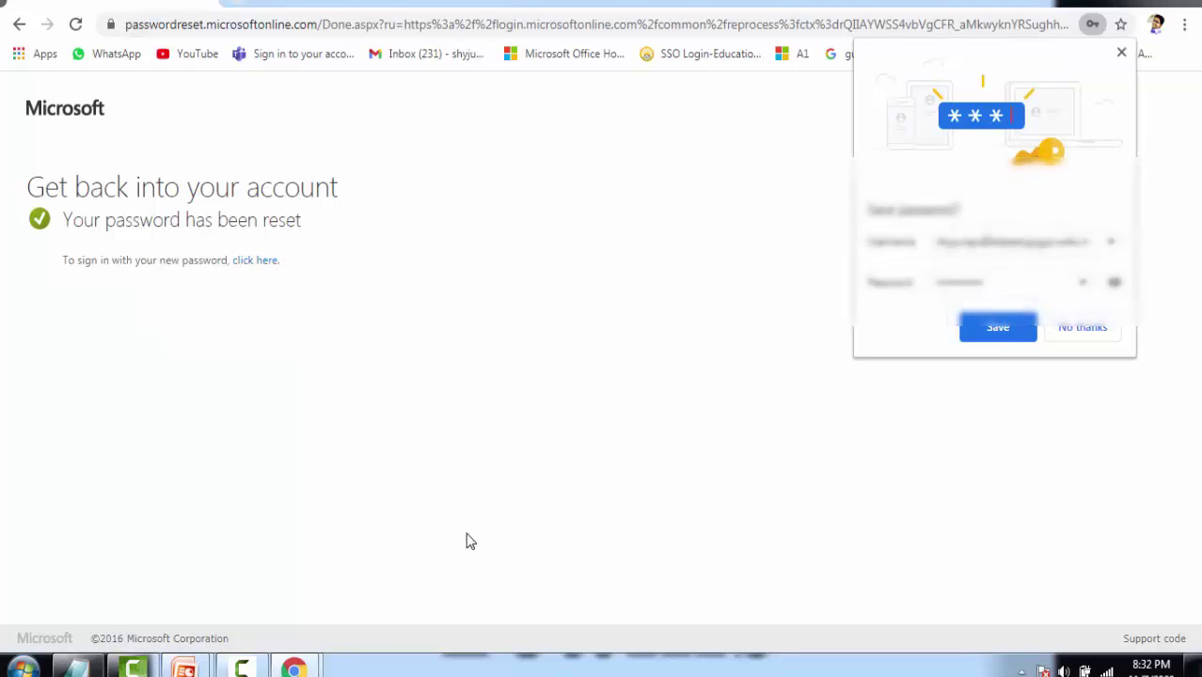
click(1121, 52)
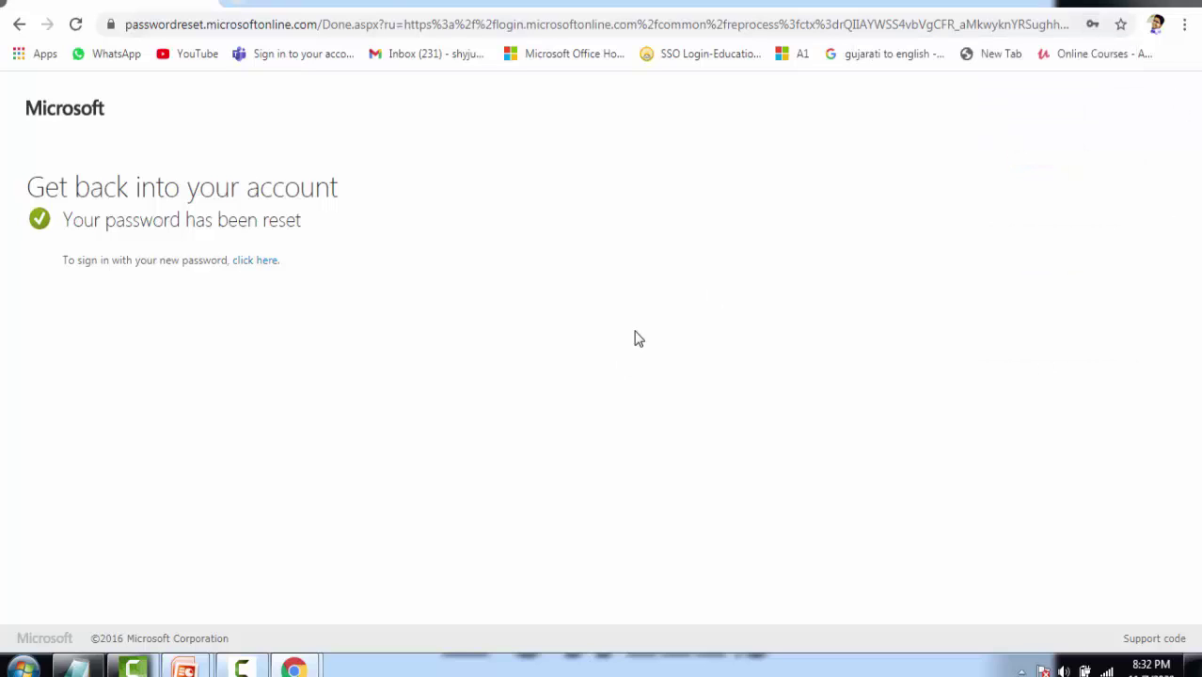